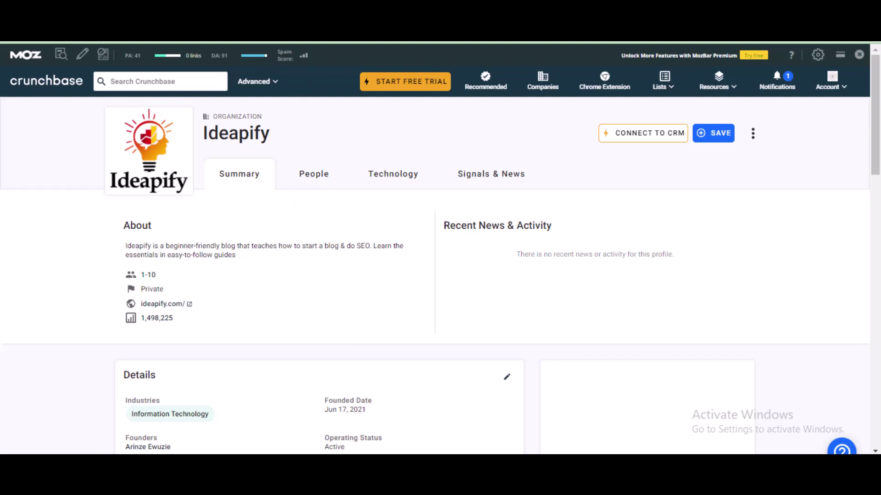
- Go back to the Google results for Ideapify and open its Crunchbase company profile
{"action": "left_click", "coordinate": [269, 43]}
{"action": "scroll", "coordinate": [95, 232], "scroll_direction": "up", "scroll_amount": 8}
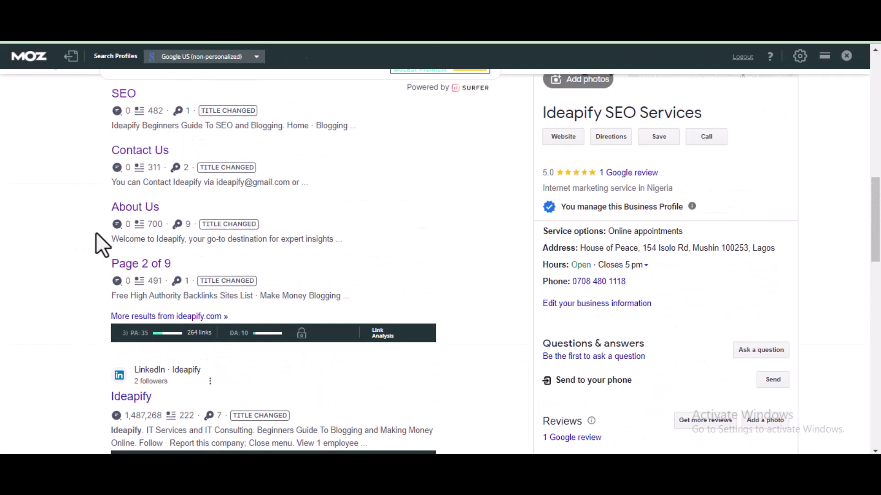
{"action": "scroll", "coordinate": [98, 232], "scroll_direction": "down", "scroll_amount": 8}
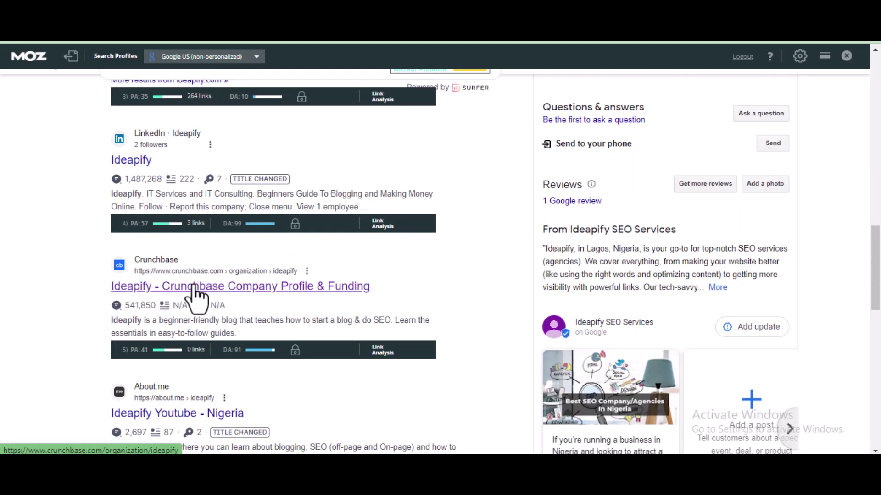
{"action": "left_click", "coordinate": [241, 286]}
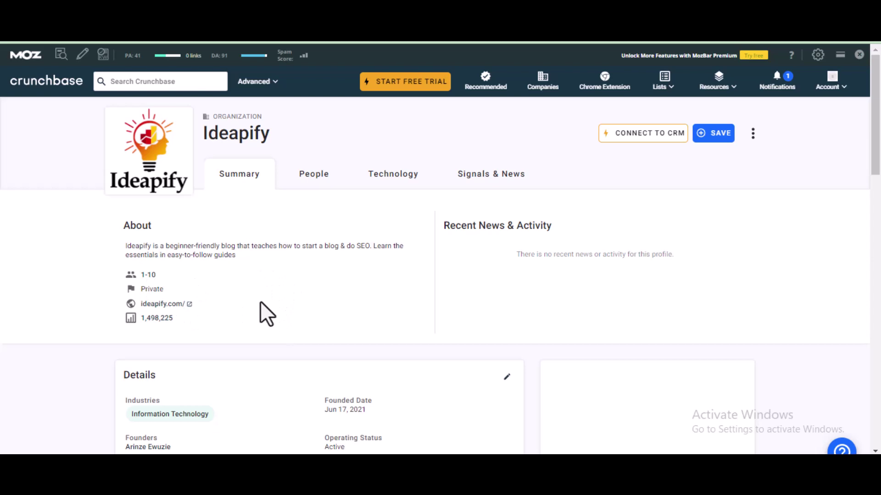
- Highlight the profile's No-Followed links with MozBar, showing the ideapify.com link as nofollow
{"action": "left_click", "coordinate": [83, 58]}
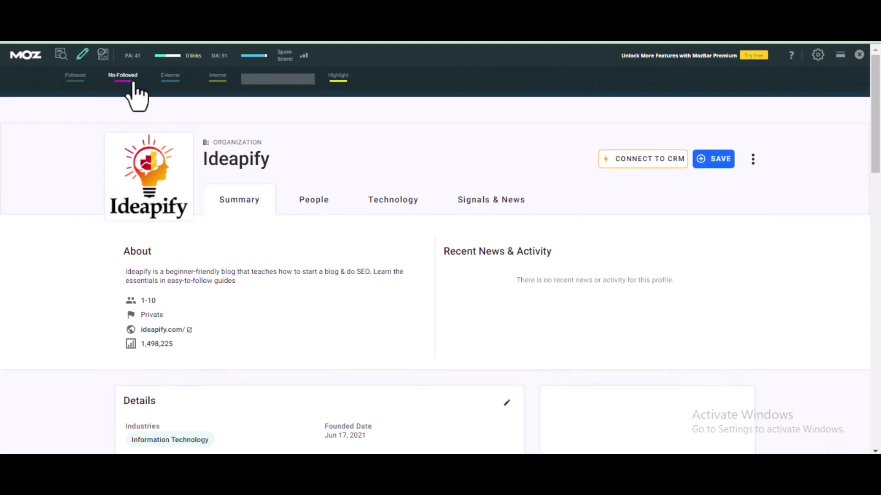
{"action": "left_click", "coordinate": [133, 84]}
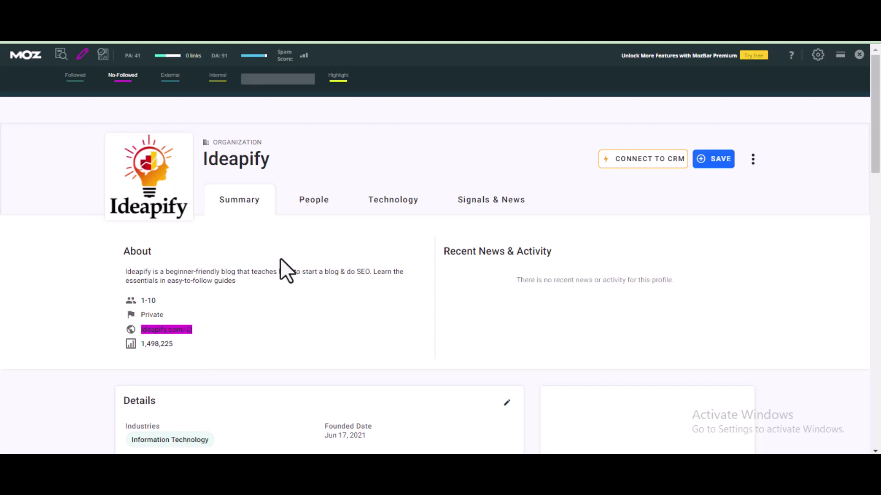
{"action": "left_click", "coordinate": [84, 55]}
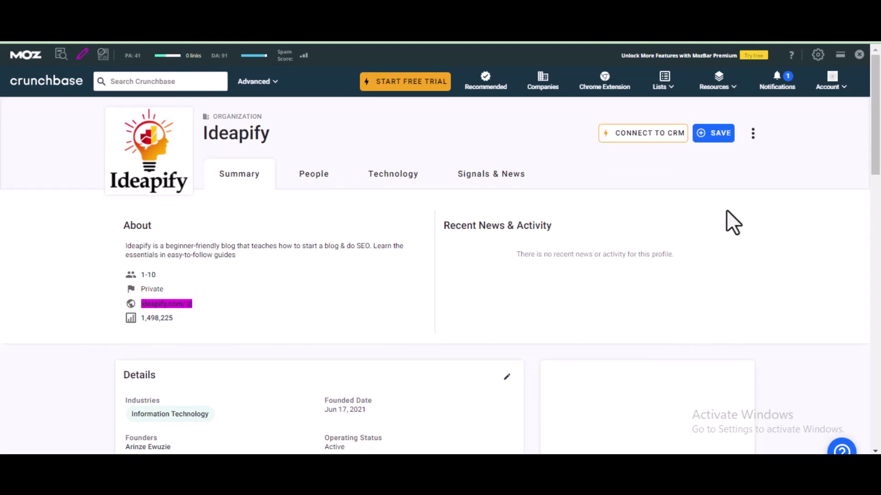
- Choose Resources > Create Profile > COMPANY to get a blank Edit New Company form
{"action": "left_click", "coordinate": [725, 92]}
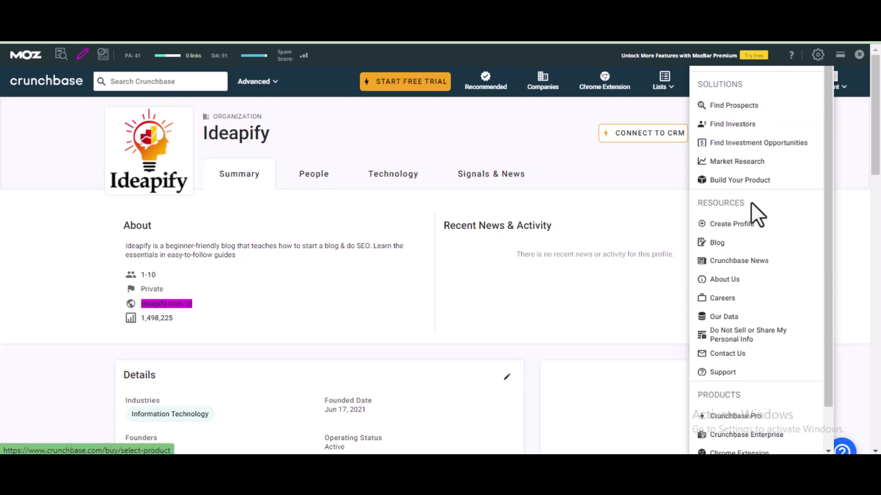
{"action": "left_click", "coordinate": [738, 225]}
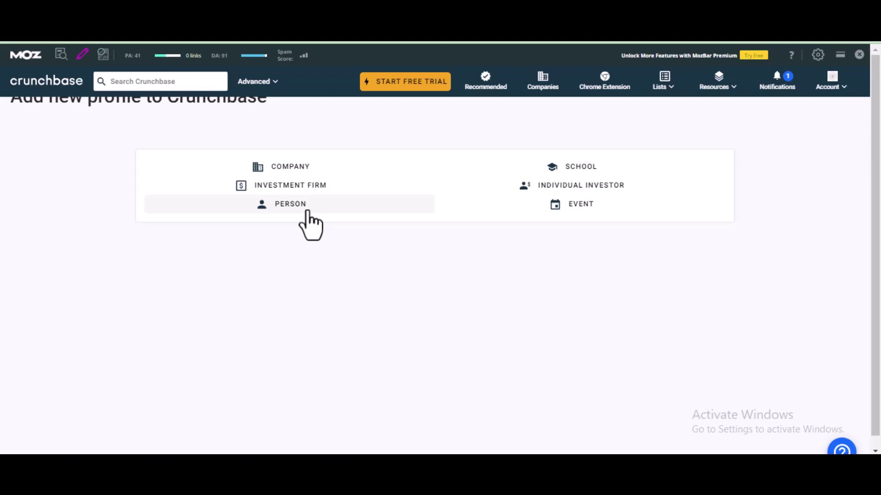
{"action": "left_click", "coordinate": [310, 174]}
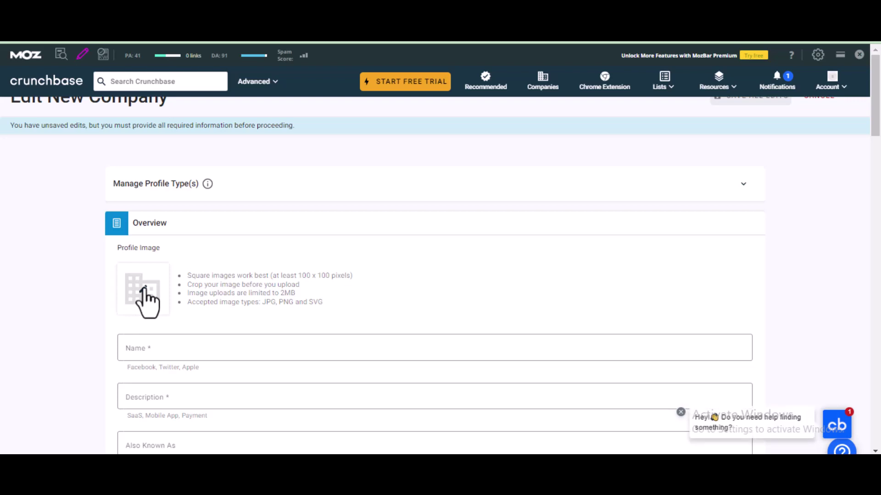
{"action": "left_click", "coordinate": [146, 303]}
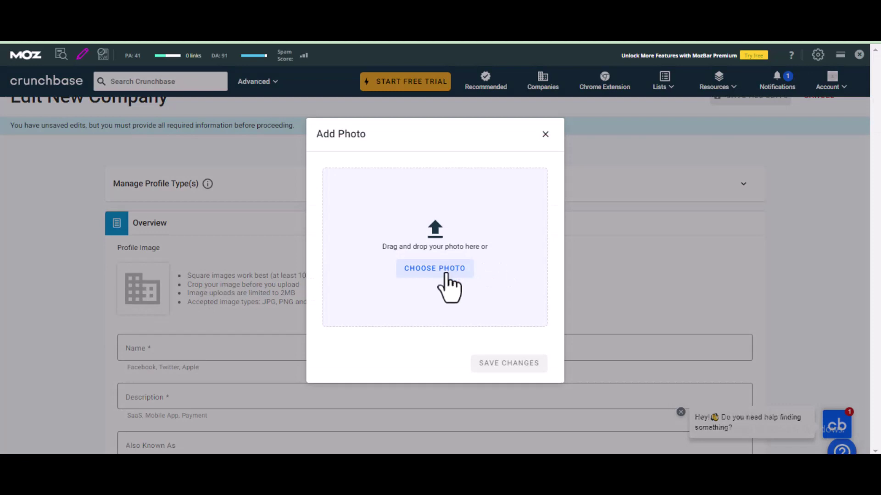
{"action": "left_click", "coordinate": [546, 134]}
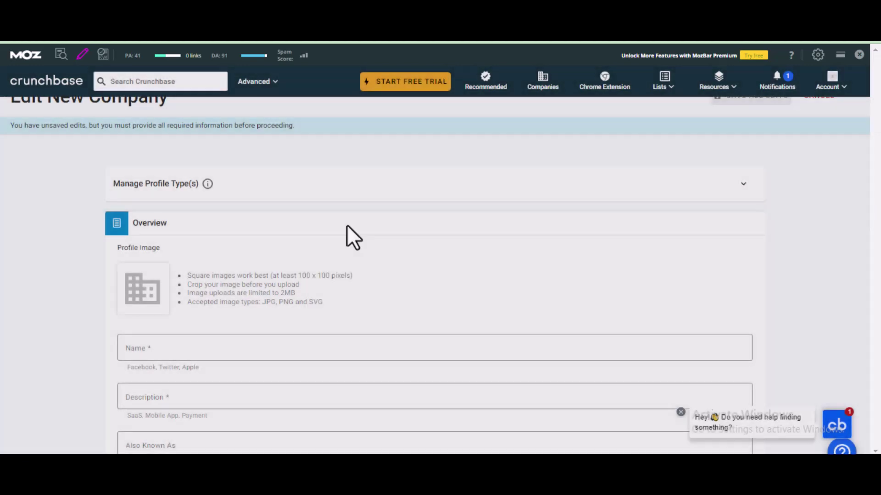
{"action": "scroll", "coordinate": [321, 234], "scroll_direction": "down", "scroll_amount": 2}
{"action": "left_click", "coordinate": [184, 282]}
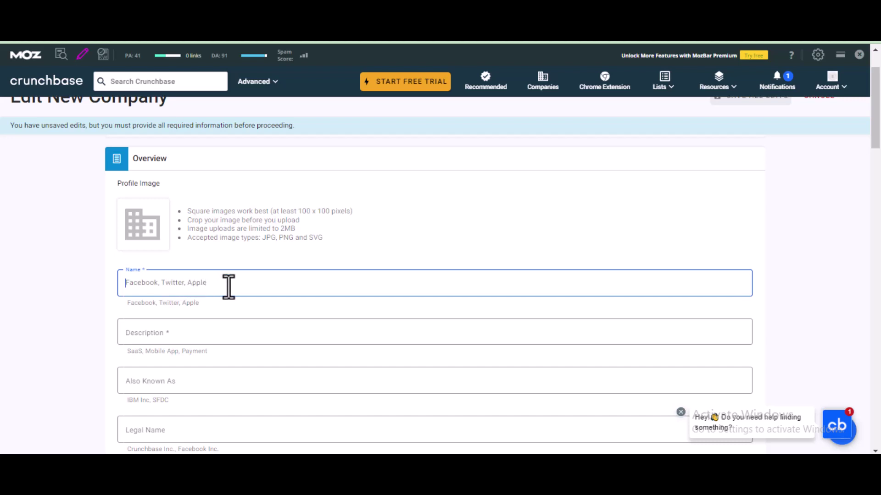
{"action": "scroll", "coordinate": [229, 286], "scroll_direction": "down", "scroll_amount": 3}
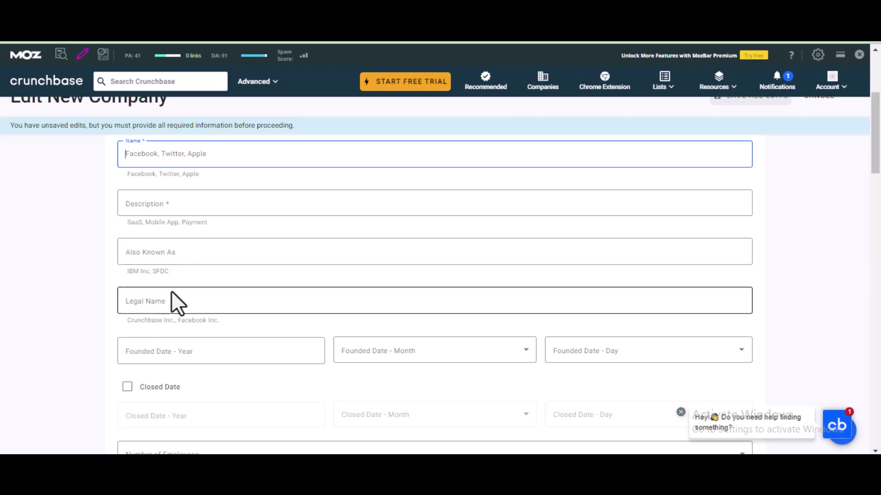
{"action": "scroll", "coordinate": [171, 294], "scroll_direction": "down", "scroll_amount": 3}
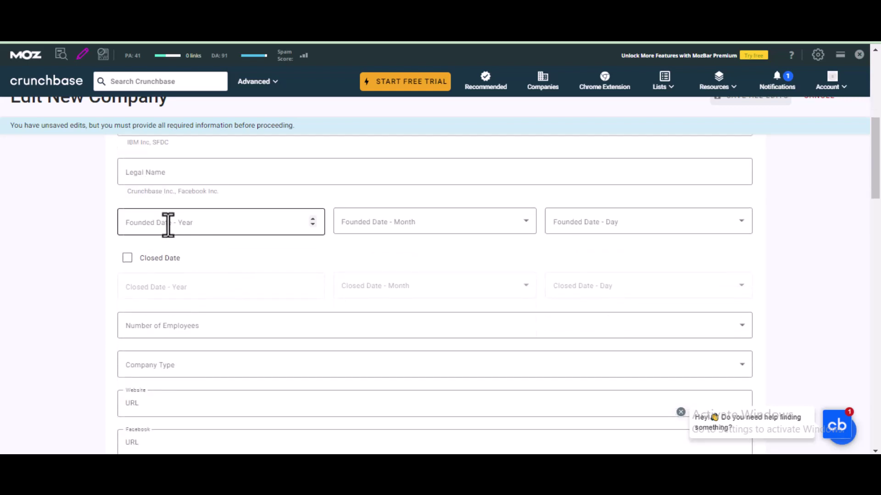
{"action": "left_click", "coordinate": [168, 223]}
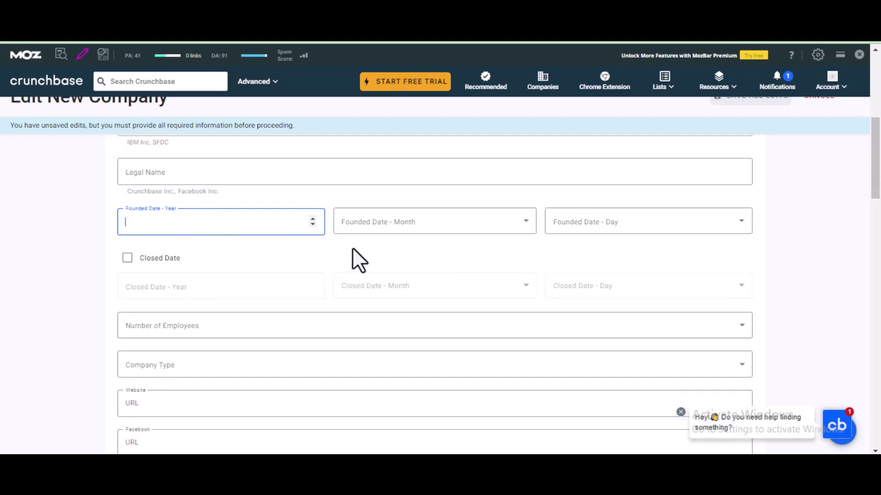
{"action": "scroll", "coordinate": [352, 258], "scroll_direction": "down", "scroll_amount": 1}
{"action": "scroll", "coordinate": [183, 270], "scroll_direction": "down", "scroll_amount": 1}
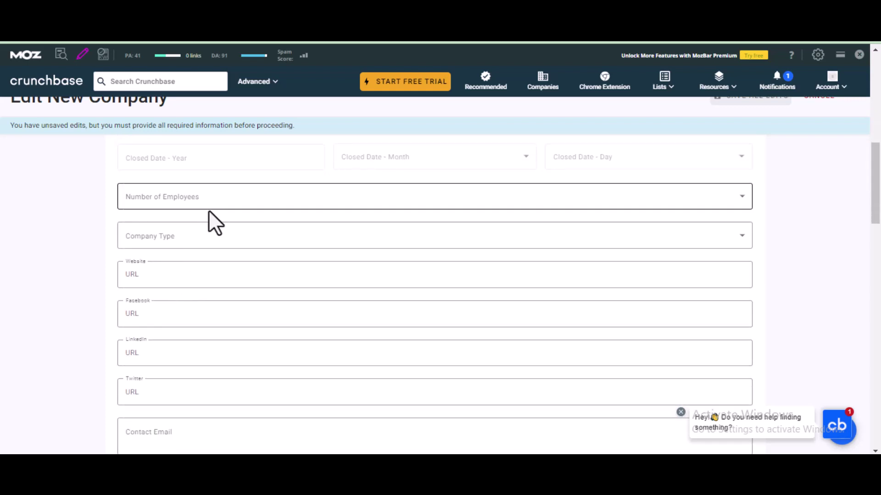
{"action": "left_click", "coordinate": [219, 204]}
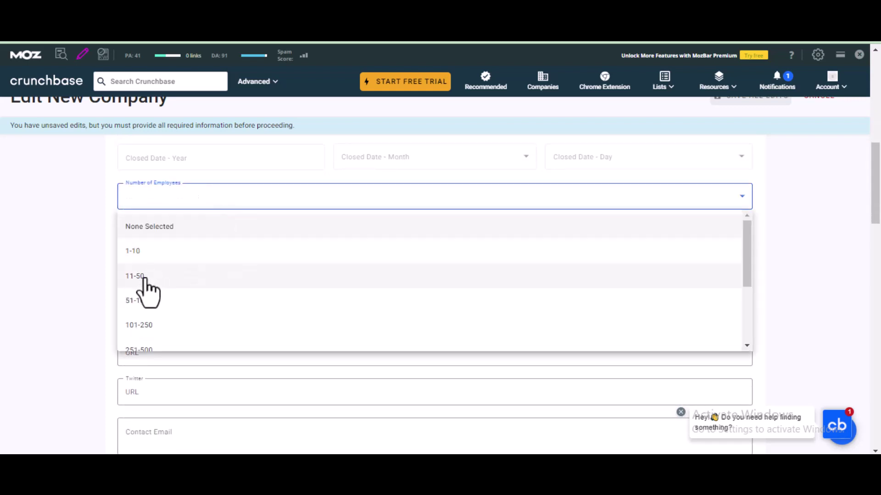
{"action": "left_click", "coordinate": [133, 254]}
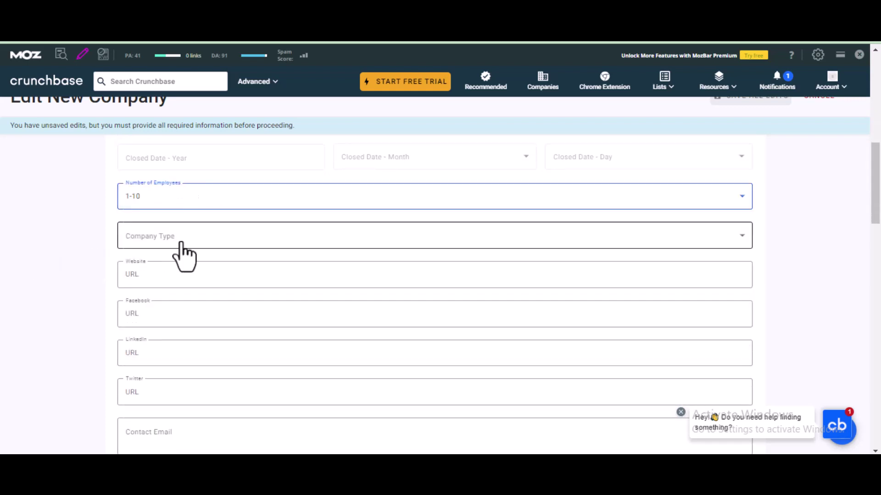
{"action": "left_click", "coordinate": [179, 241]}
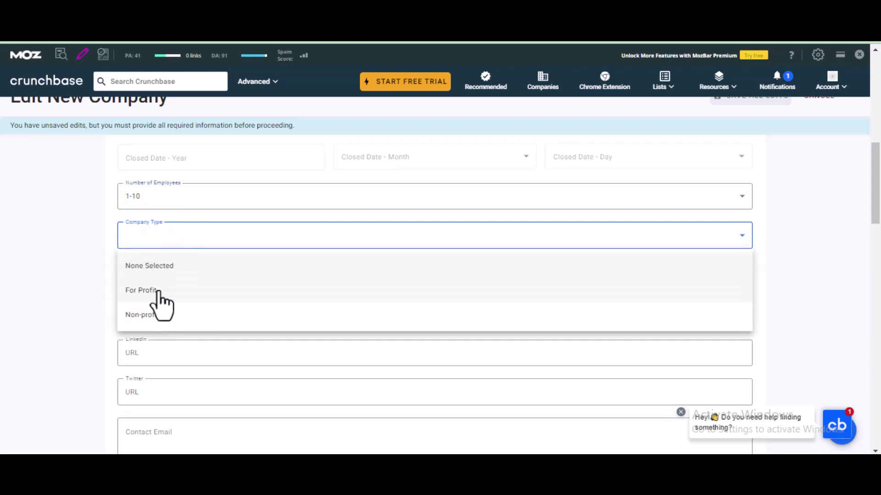
{"action": "left_click", "coordinate": [156, 291]}
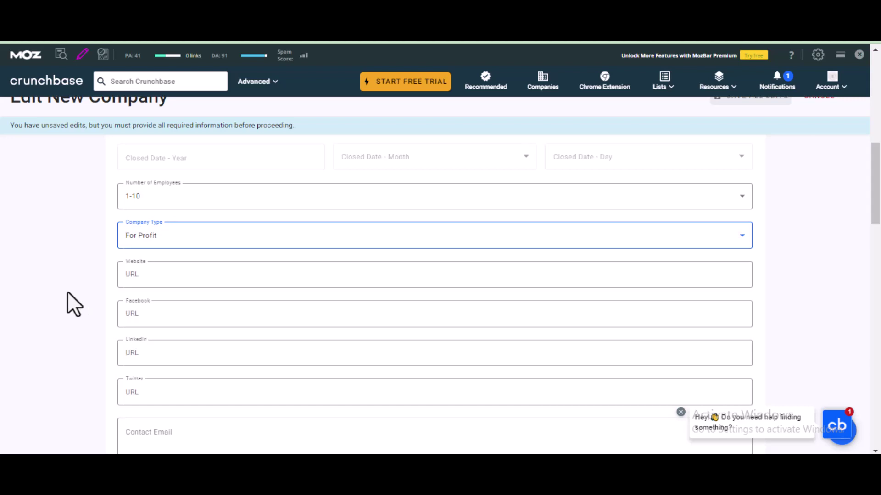
{"action": "left_click", "coordinate": [156, 275]}
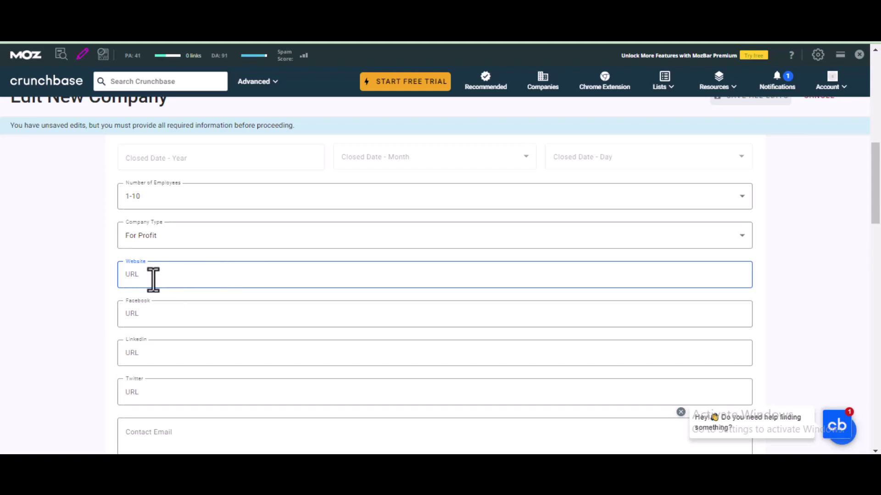
{"action": "scroll", "coordinate": [152, 279], "scroll_direction": "down", "scroll_amount": 1}
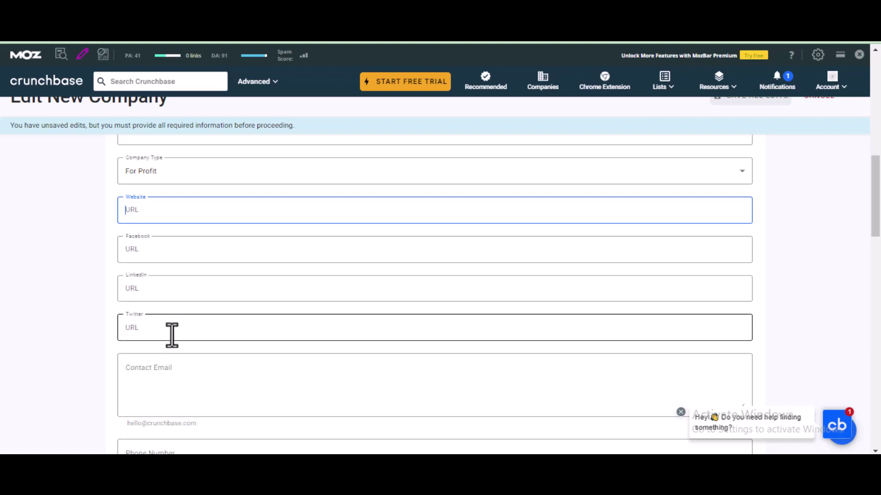
{"action": "scroll", "coordinate": [172, 335], "scroll_direction": "down", "scroll_amount": 3}
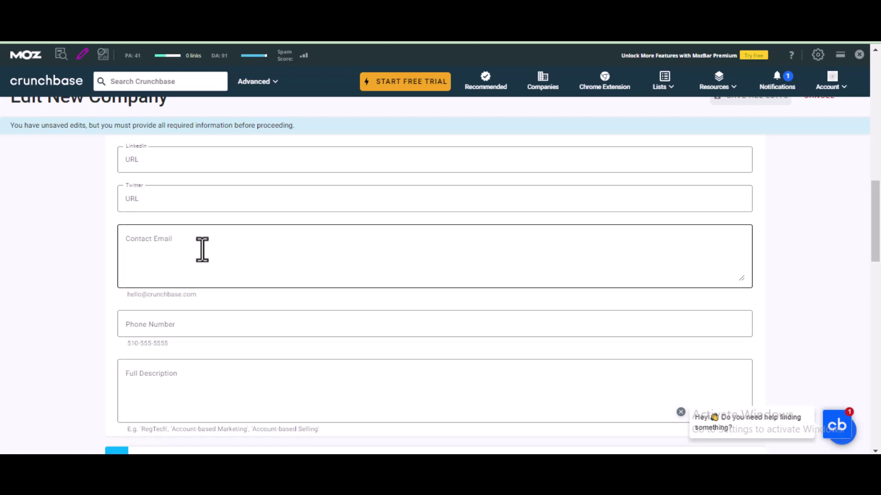
- Enter the company's e-mail address in Contact Email, then move to Phone Number and Full Description
{"action": "left_click", "coordinate": [202, 250]}
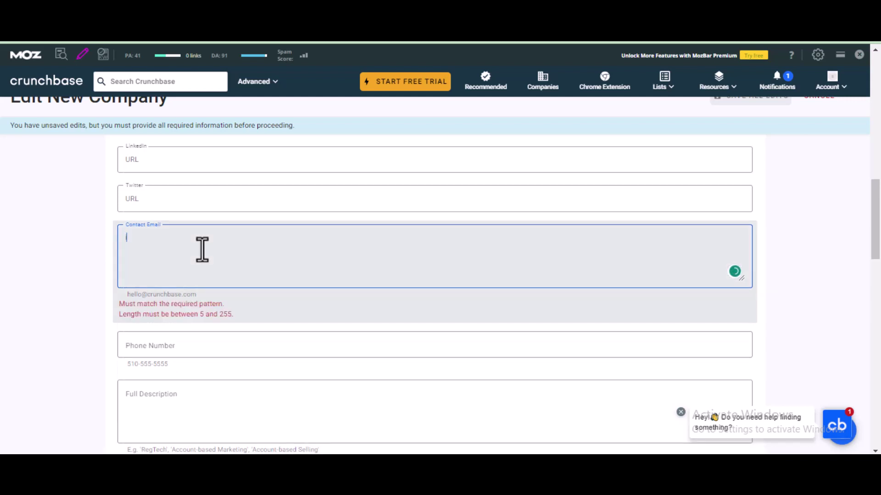
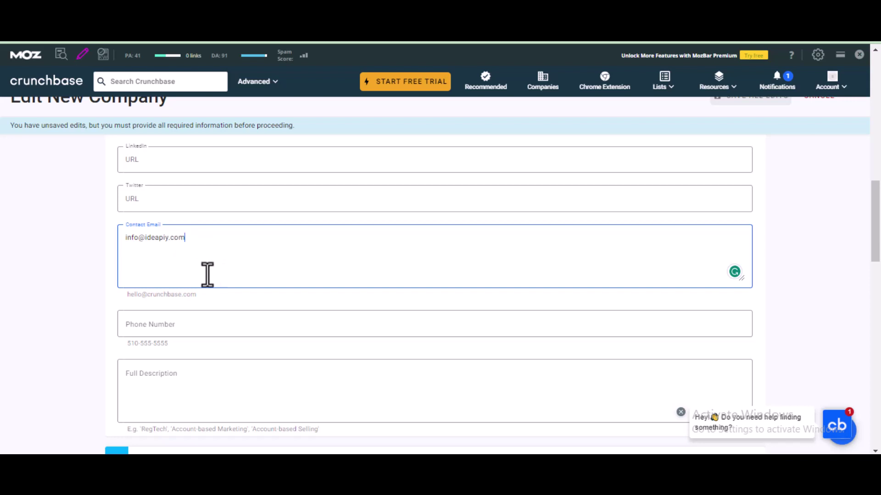
{"action": "scroll", "coordinate": [207, 274], "scroll_direction": "down", "scroll_amount": 3}
{"action": "left_click", "coordinate": [153, 198]}
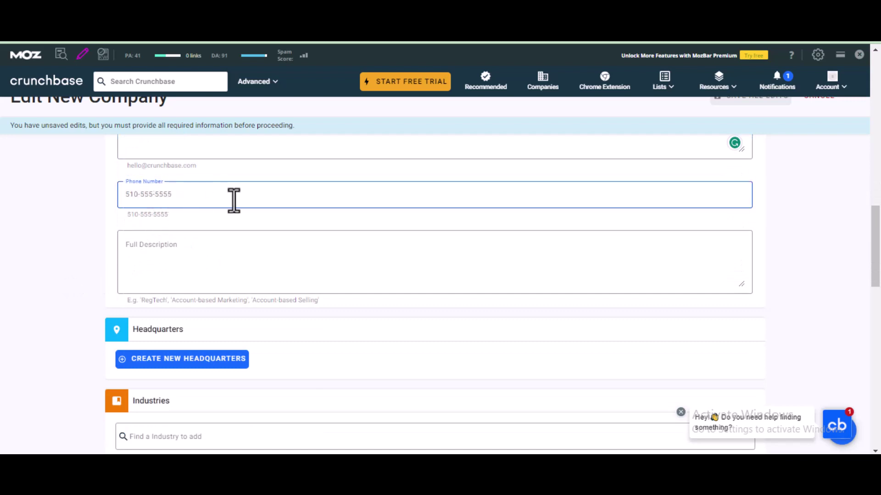
{"action": "left_click", "coordinate": [170, 253]}
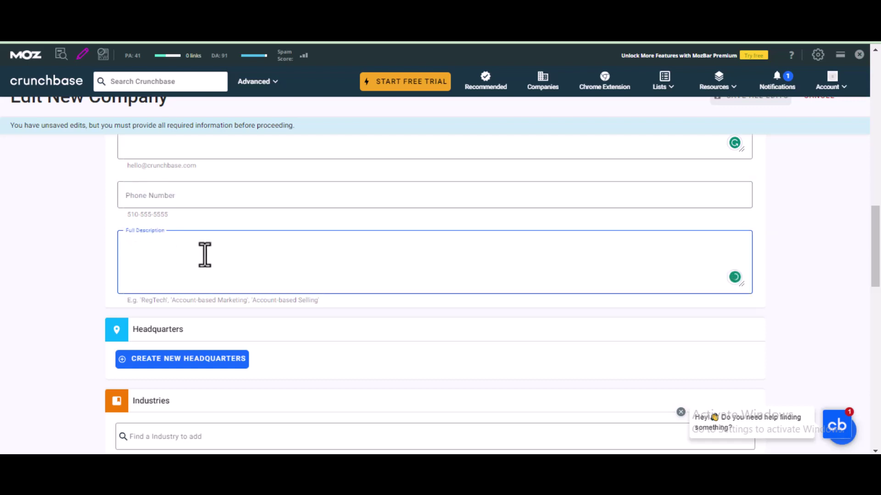
{"action": "scroll", "coordinate": [236, 265], "scroll_direction": "up", "scroll_amount": 10}
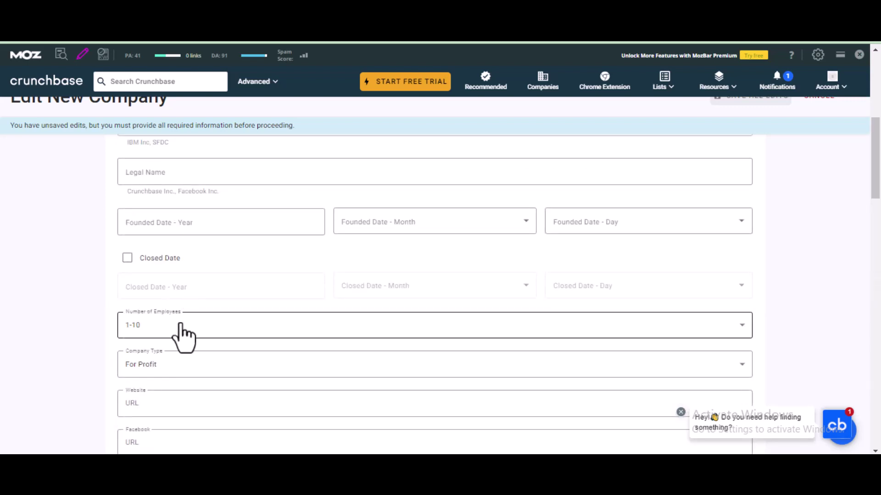
{"action": "scroll", "coordinate": [185, 367], "scroll_direction": "up", "scroll_amount": 3}
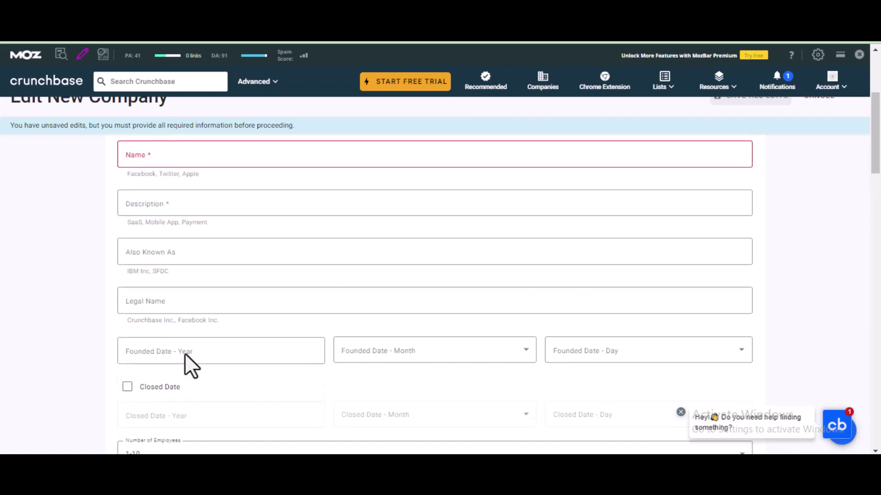
{"action": "scroll", "coordinate": [192, 293], "scroll_direction": "up", "scroll_amount": 2}
{"action": "scroll", "coordinate": [193, 289], "scroll_direction": "down", "scroll_amount": 1}
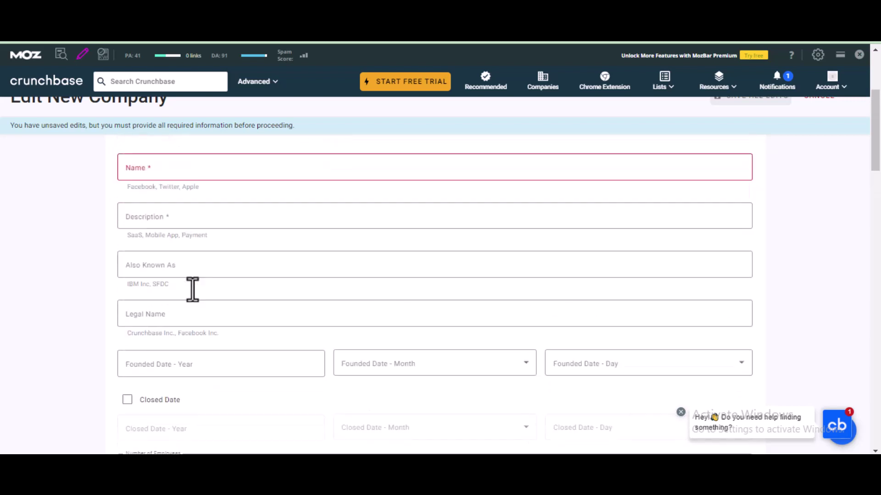
{"action": "scroll", "coordinate": [193, 289], "scroll_direction": "down", "scroll_amount": 12}
{"action": "left_click", "coordinate": [201, 328]}
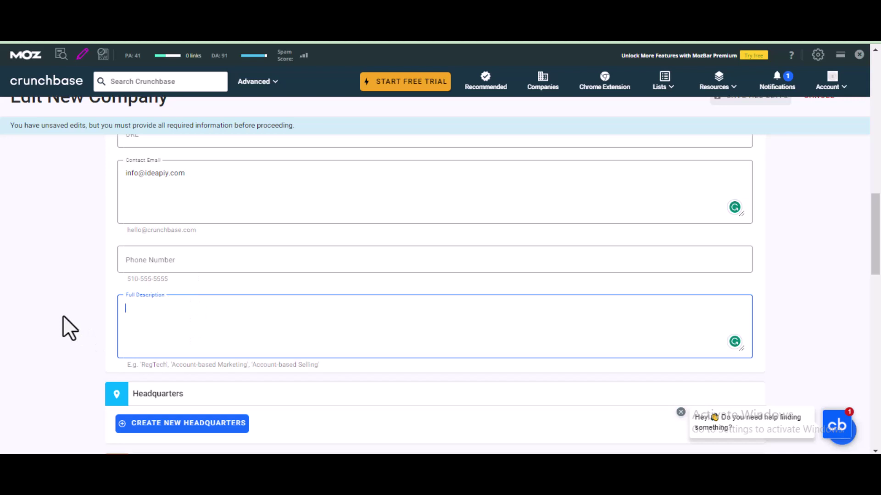
{"action": "scroll", "coordinate": [63, 316], "scroll_direction": "down", "scroll_amount": 5}
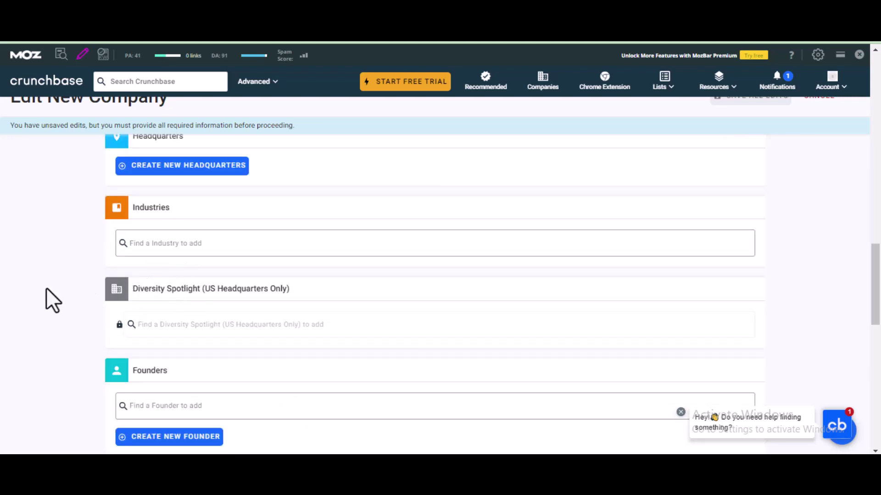
{"action": "scroll", "coordinate": [326, 293], "scroll_direction": "down", "scroll_amount": 3}
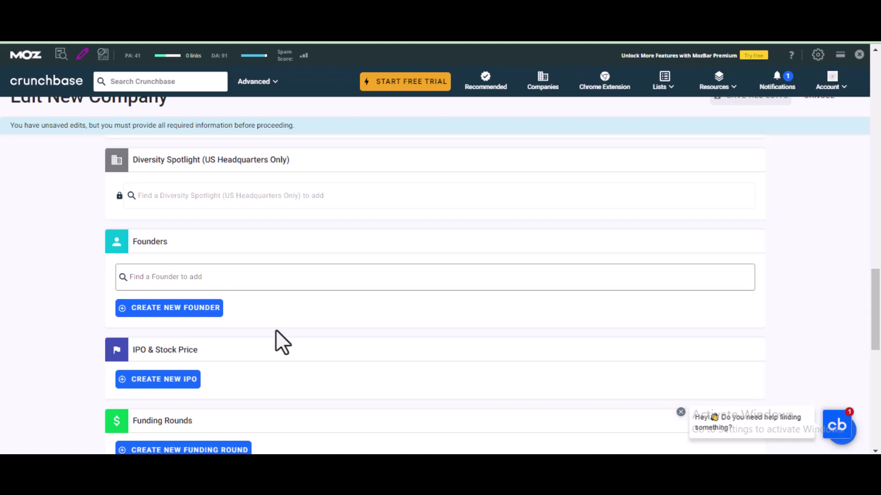
{"action": "scroll", "coordinate": [288, 309], "scroll_direction": "down", "scroll_amount": 10}
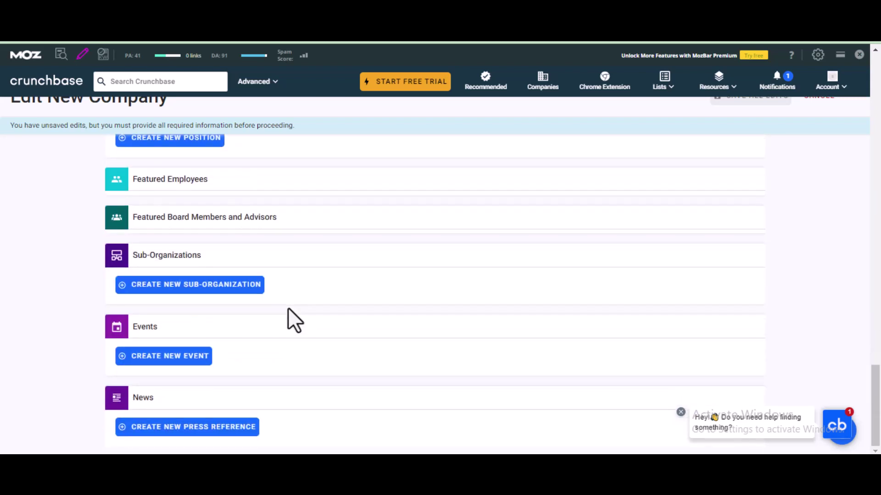
{"action": "scroll", "coordinate": [374, 375], "scroll_direction": "up", "scroll_amount": 20}
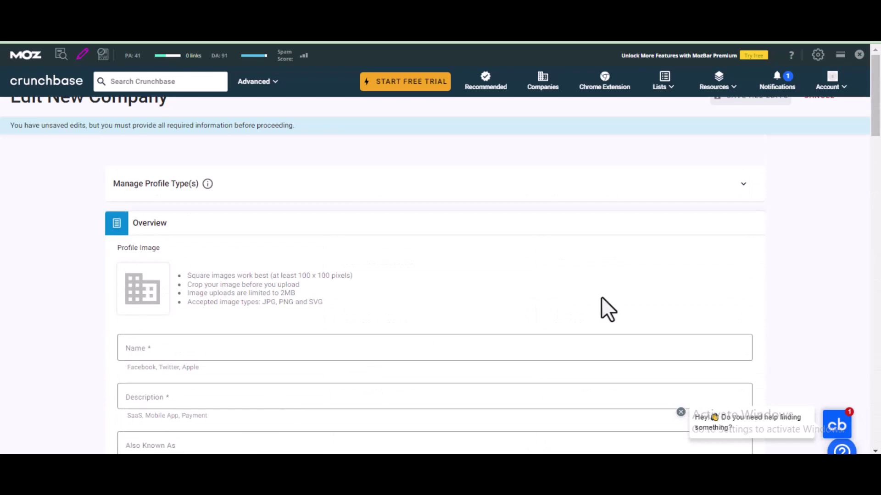
- Close the MozBar toolbar with its X button
{"action": "left_click", "coordinate": [859, 54]}
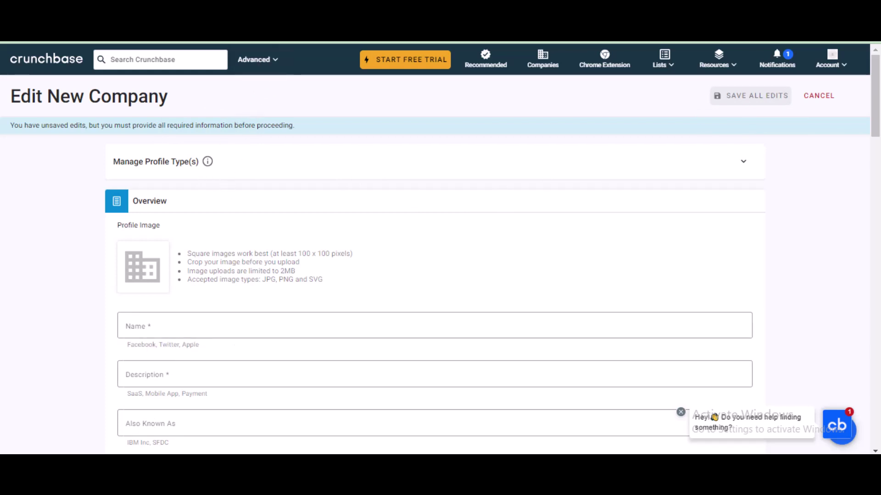
{"action": "key", "text": "ctrl+Tab"}
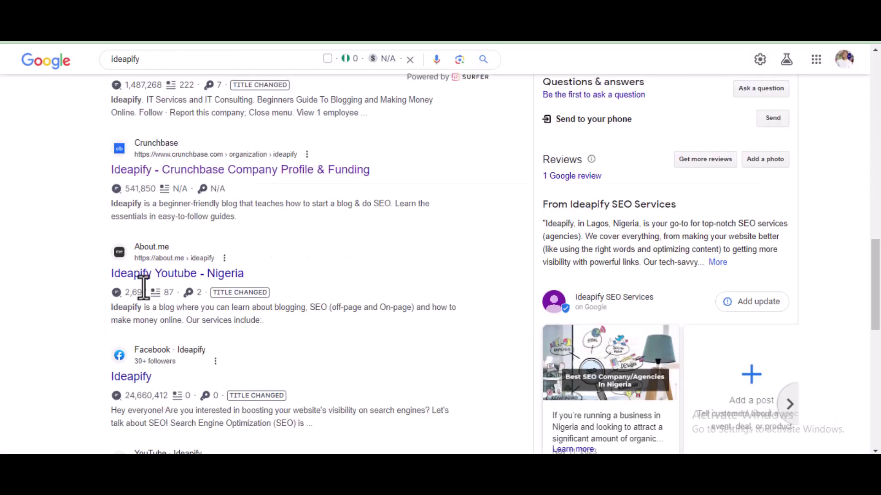